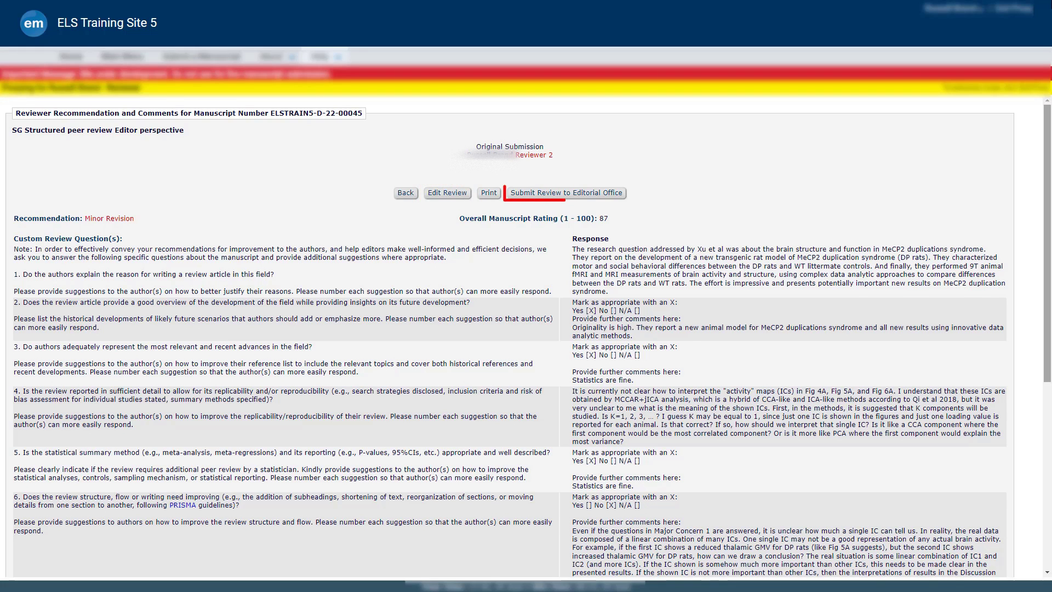
Step: Submit the finished Minor Revision review to the Editorial Office, bringing up its confirmation warning
click(567, 192)
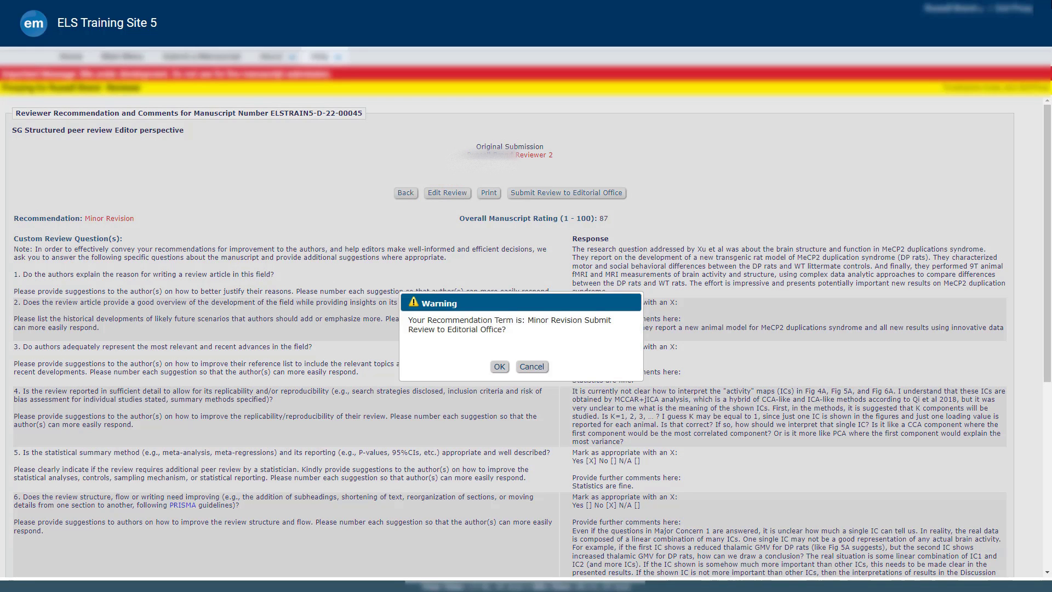